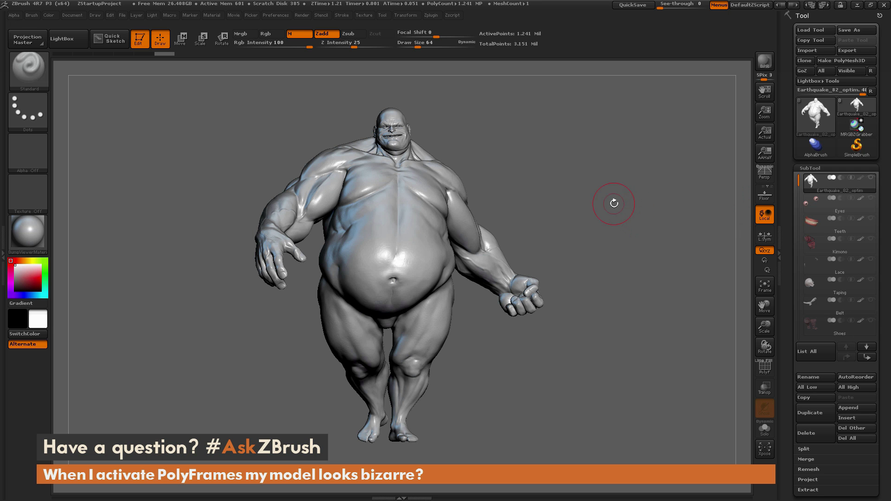
Orbit to a three-quarter view and enable PolyFrame, then zoom in on the character's torso
mouse_move(623, 207)
left_mouse_down()
mouse_move(602, 220)
mouse_move(602, 204)
left_mouse_up()
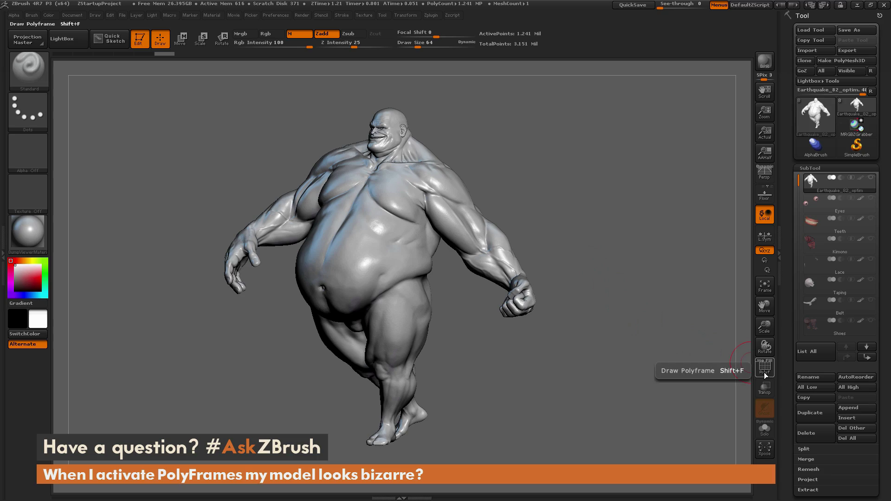
left_click(765, 374)
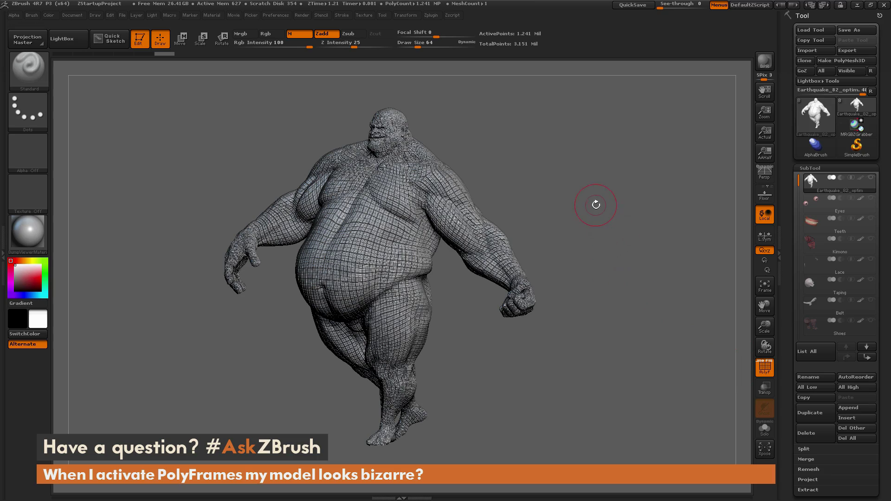
left_click_drag(591, 190, 651, 255, "alt")
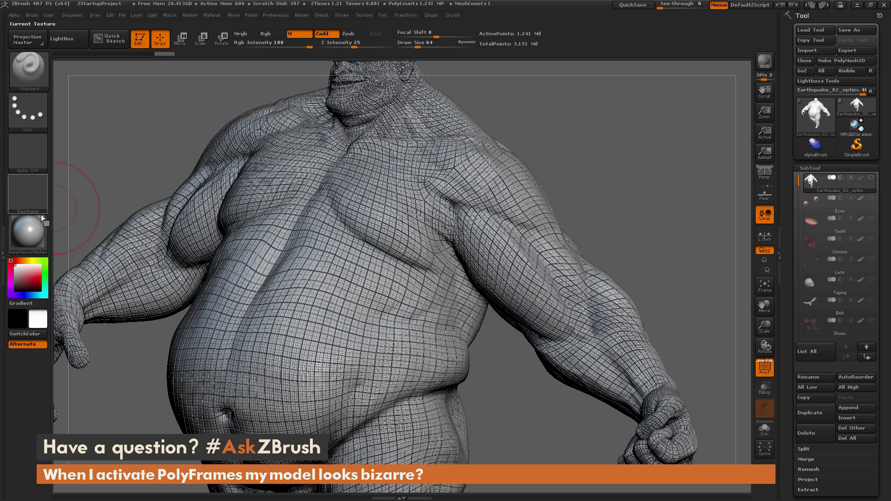
mouse_move(27, 235)
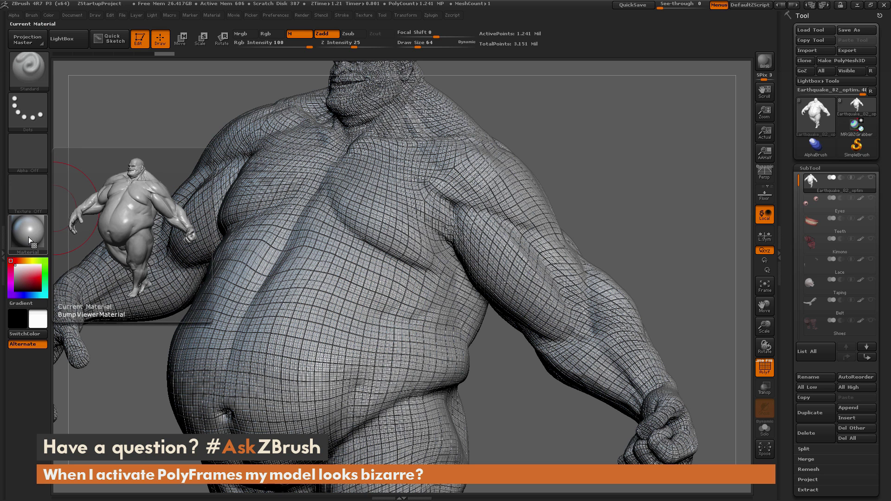
left_click(29, 232)
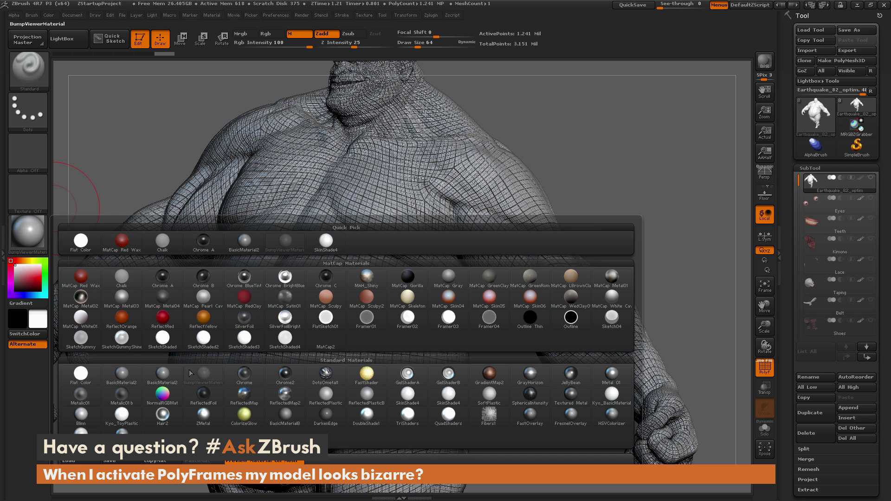
mouse_move(208, 379)
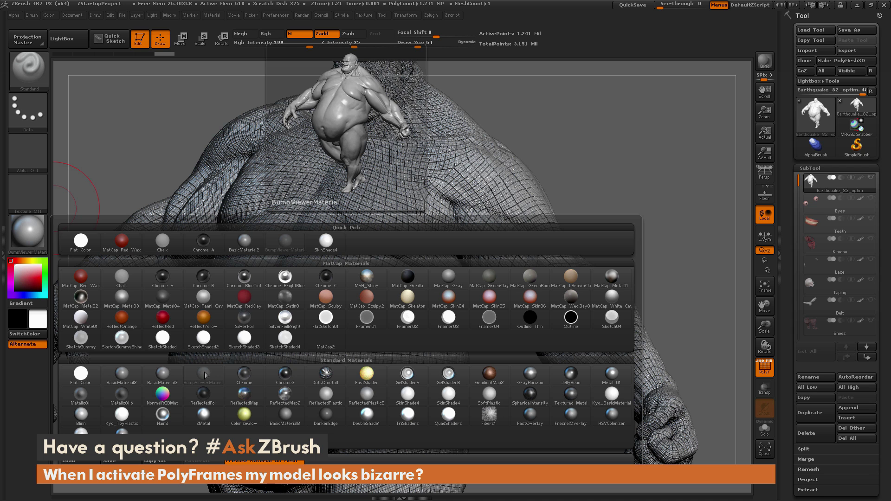
left_click(205, 375)
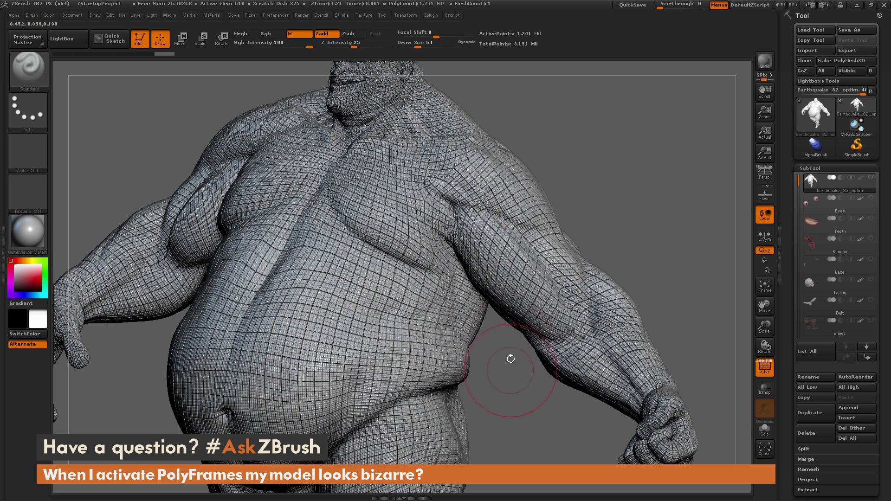
Turn off PolyFrame, enable the Earthquake SubTool's polypaint, and orbit to inspect the raised arm tattoos
left_click(765, 367)
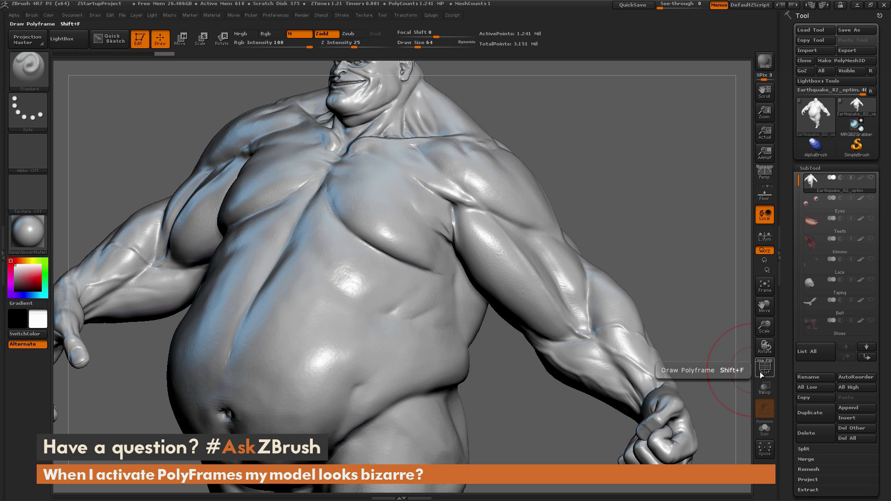
left_click(861, 177)
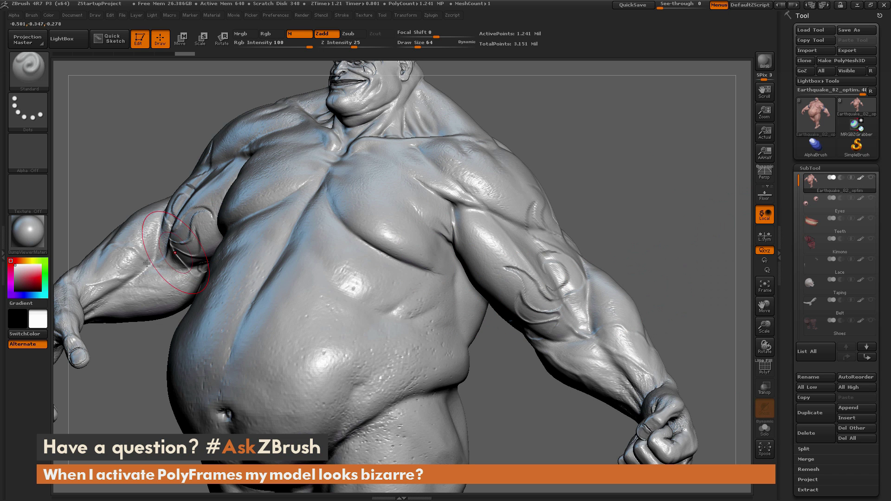
left_click_drag(664, 261, 486, 302)
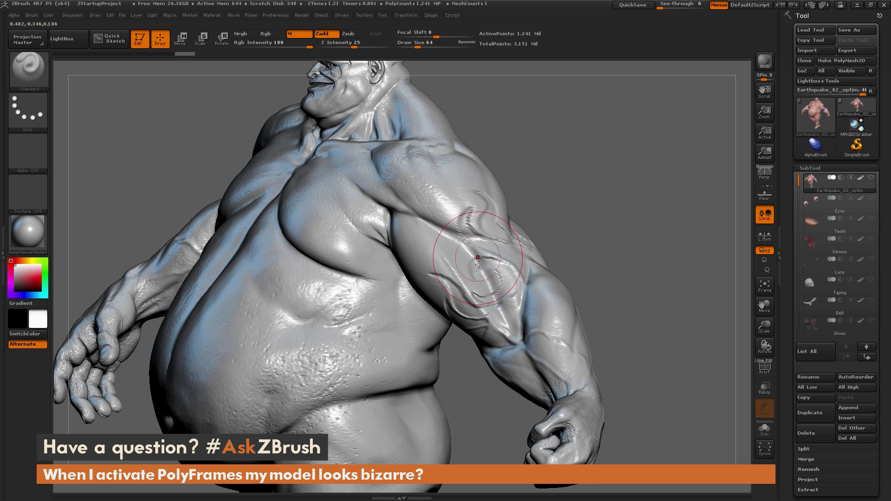
left_click_drag(660, 279, 640, 280)
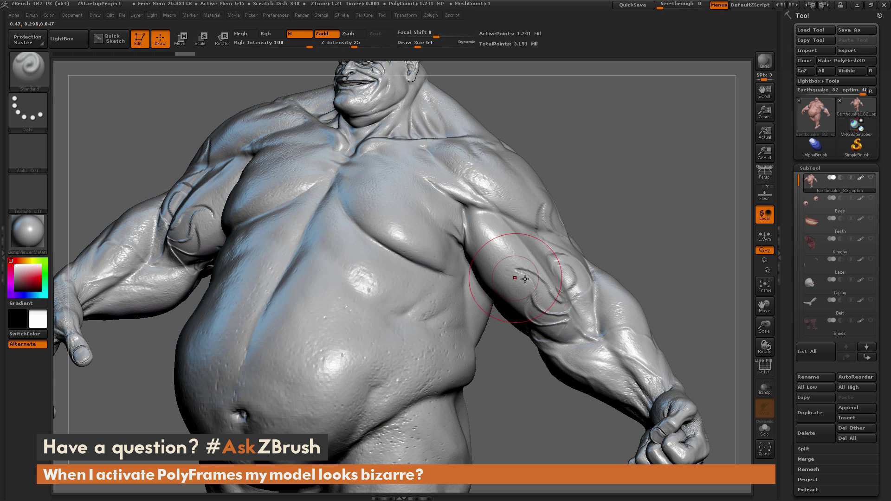
mouse_move(511, 362)
left_mouse_down()
mouse_move(500, 367)
mouse_move(483, 279)
left_mouse_up()
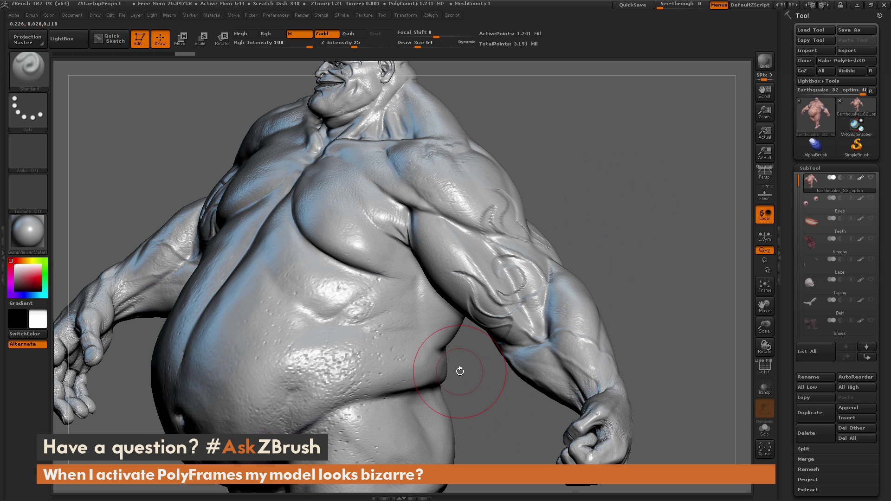
Apply BasicMaterial2 to the character and rotate it to face the camera
left_click(29, 235)
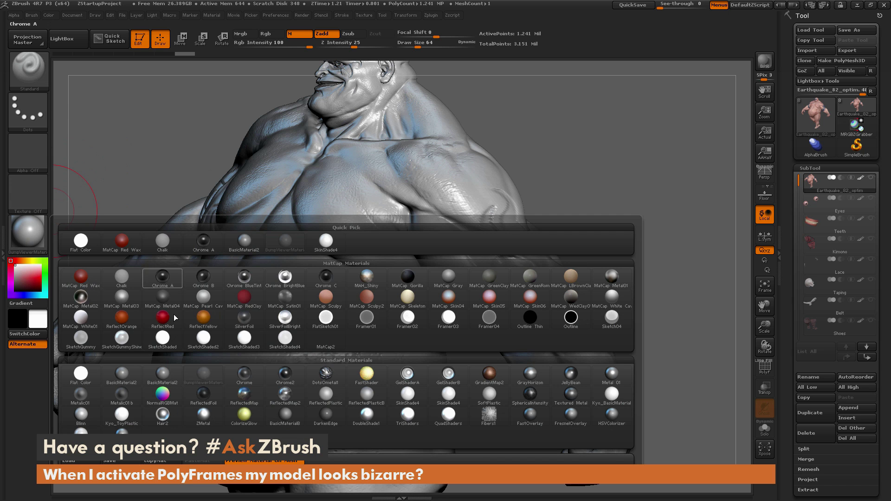
mouse_move(168, 384)
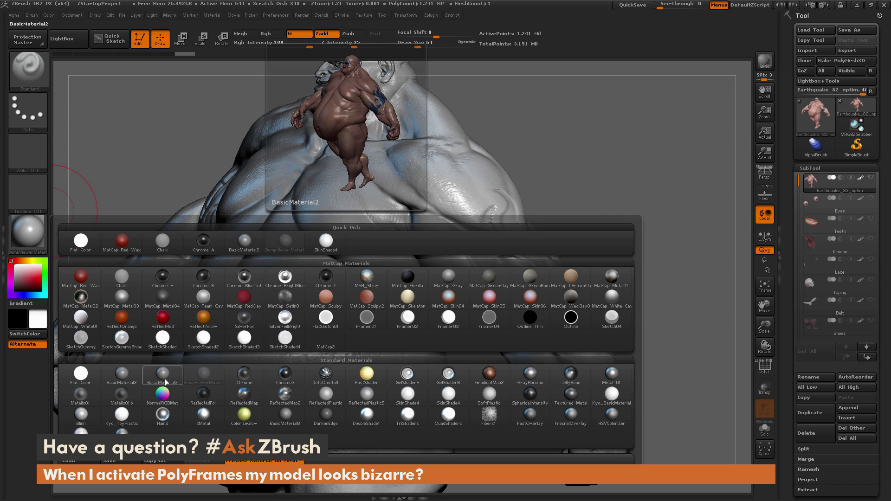
left_click(162, 376)
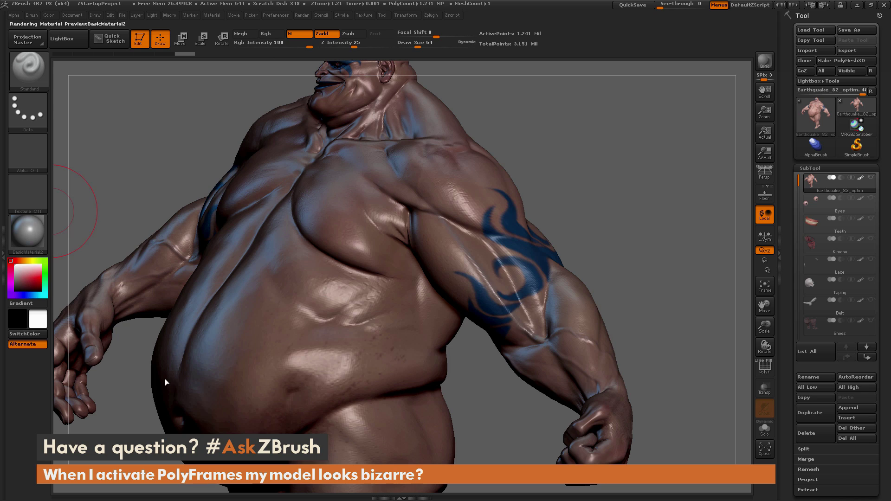
left_click_drag(617, 179, 639, 235)
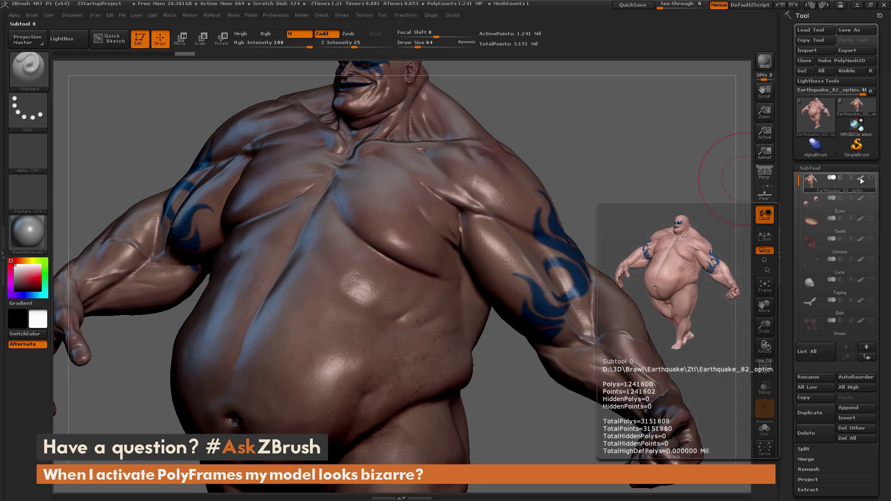
Turn the Earthquake SubTool's polypaint off and show the polygroup-coloured PolyFrame wireframe again
left_click(860, 179)
left_click_drag(607, 163, 665, 282)
left_click(765, 367)
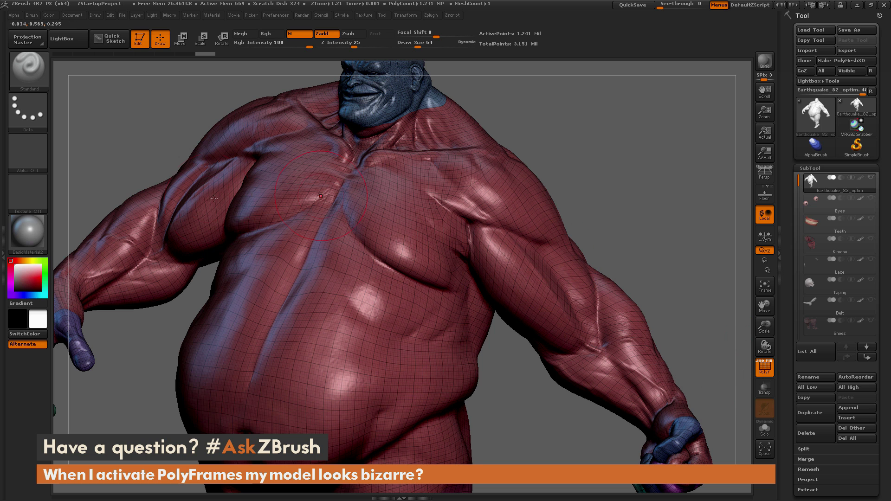
Apply BumpViewerMaterial from the left-shelf material slot
left_click(36, 236)
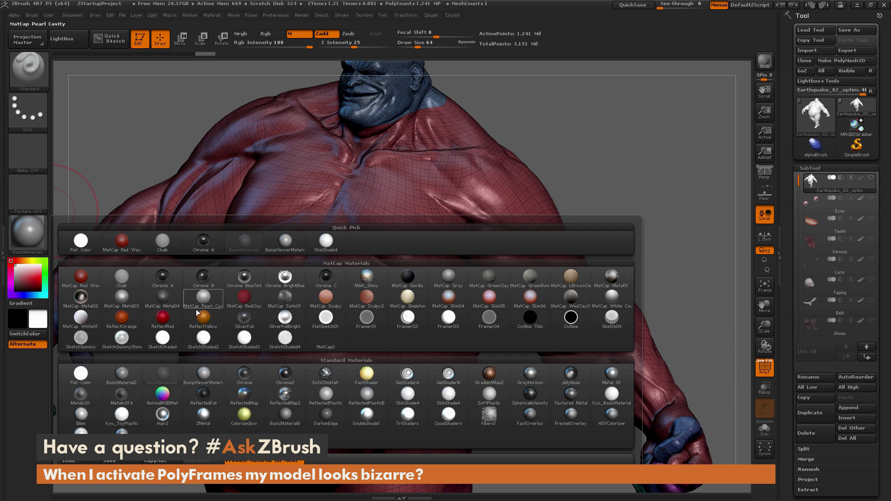
left_click(202, 377)
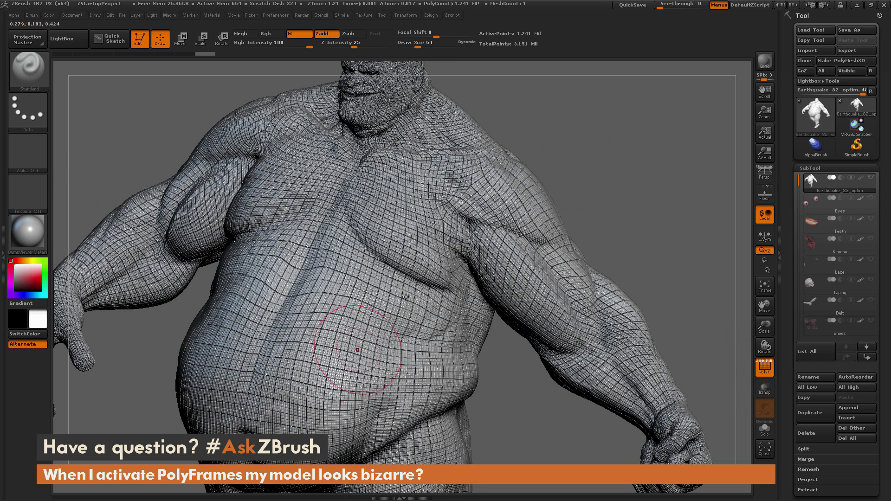
Dock the Material menu in the tray and expand its Modifiers section
left_click(215, 15)
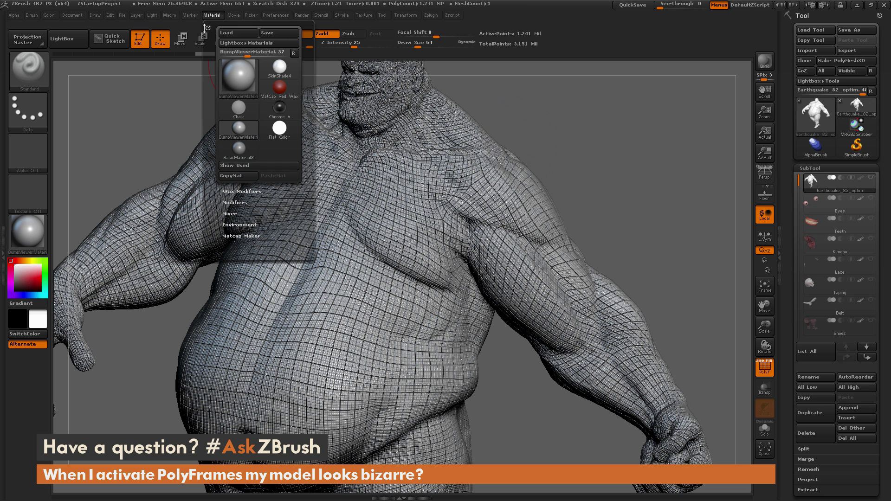
left_click(207, 27)
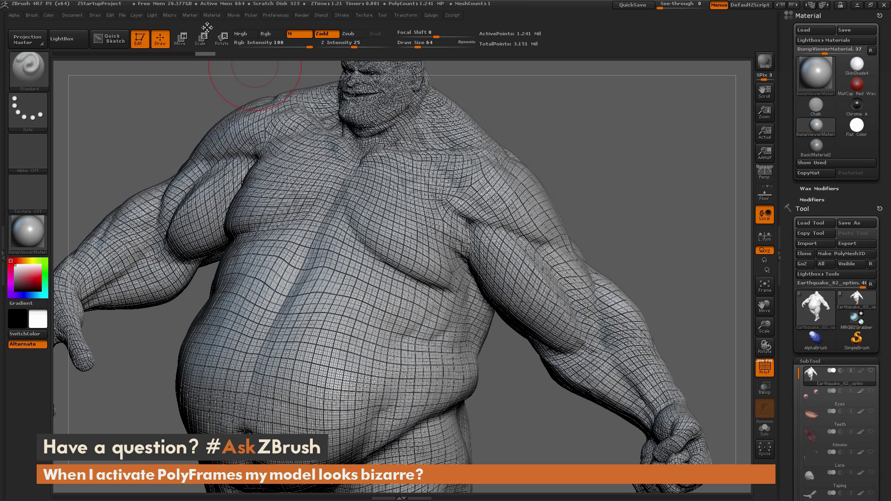
left_click(812, 200)
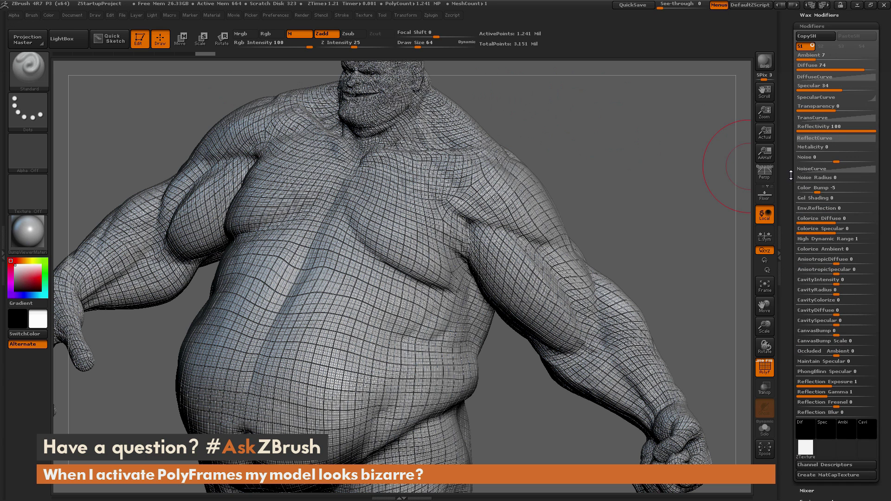
Drag the Color Bump slider from -5 and settle it at 0
left_click(819, 192)
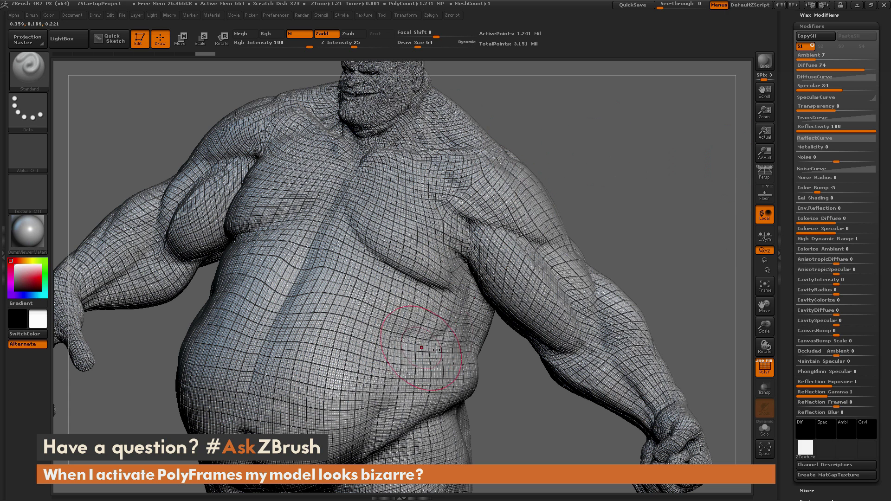
left_click_drag(818, 190, 837, 190)
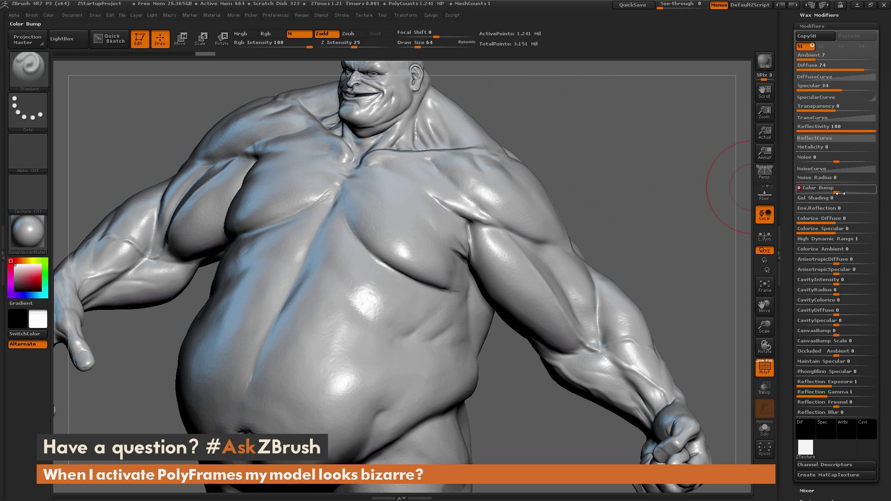
left_click_drag(837, 190, 850, 190)
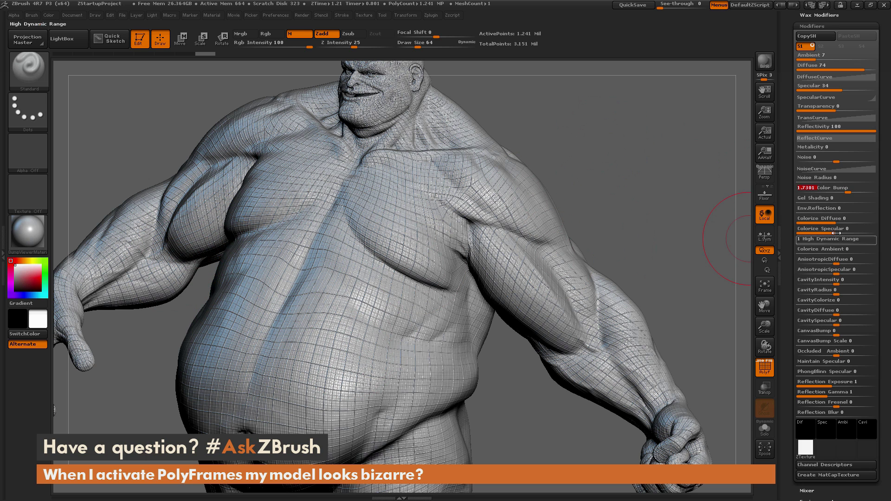
left_click_drag(829, 191, 819, 191)
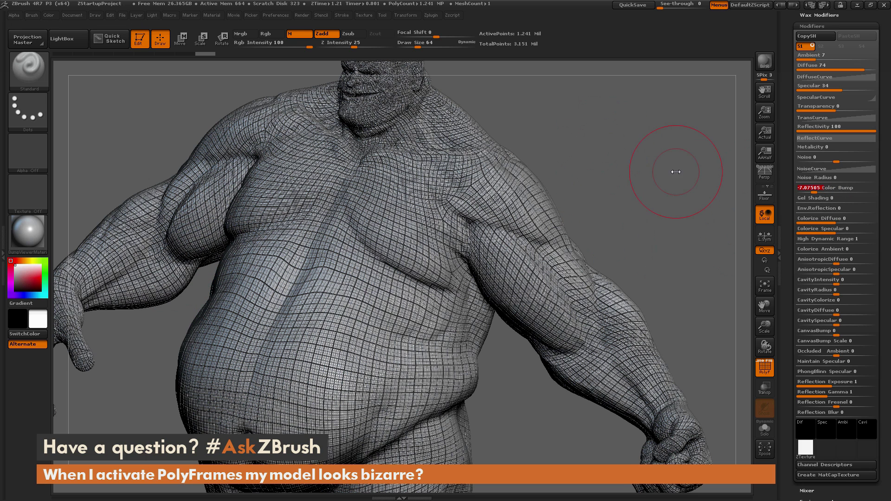
left_click_drag(814, 190, 836, 190)
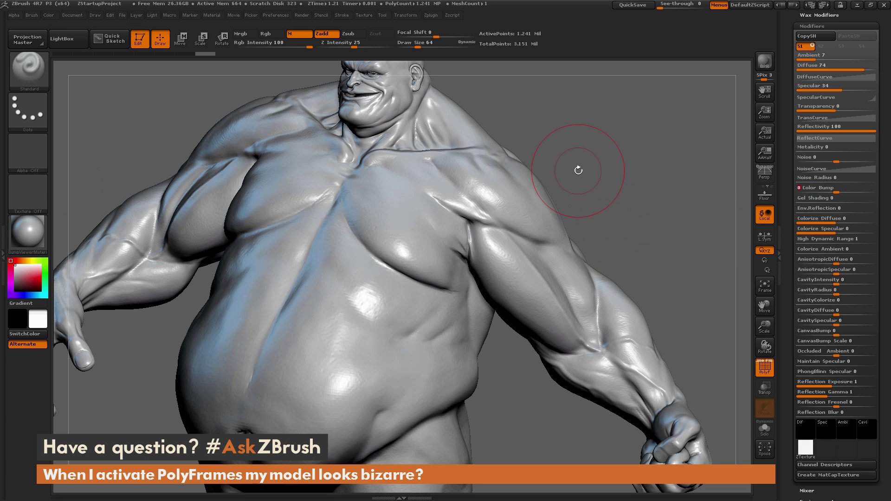
scroll(806, 71, "up", 5)
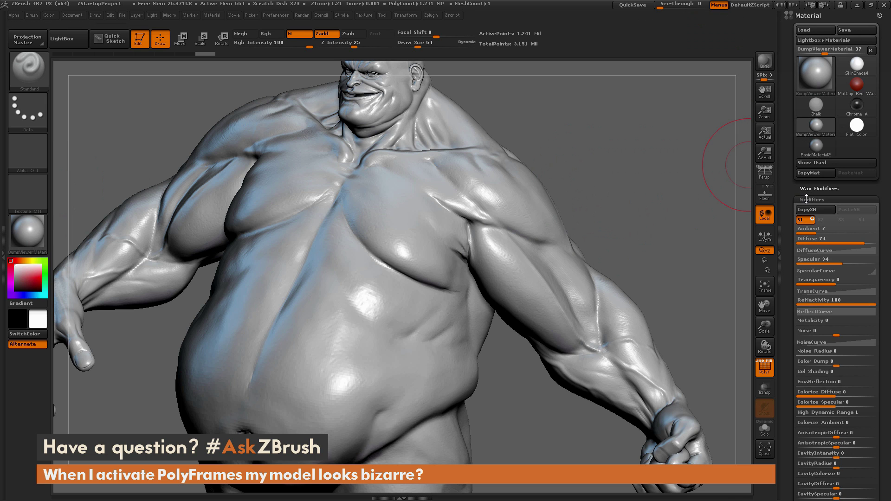
Scroll down the Material Modifiers and enter 0 for Reflectivity
left_click_drag(789, 213, 787, 153)
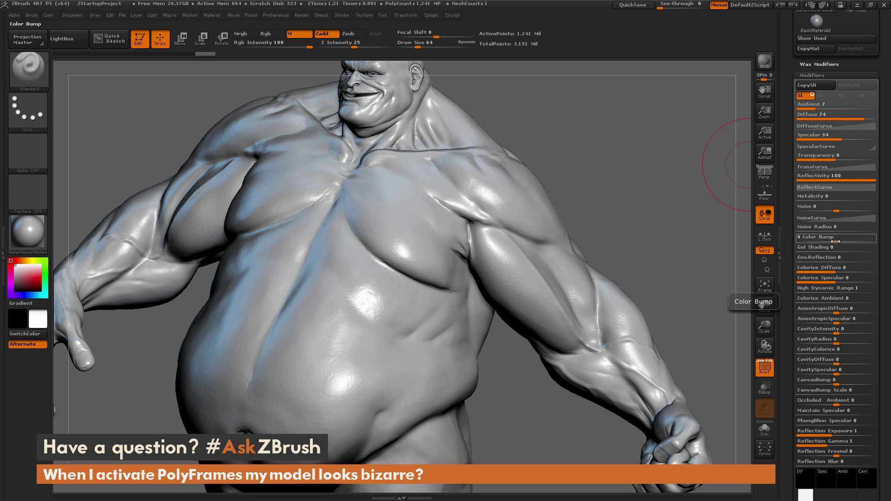
left_click(839, 176)
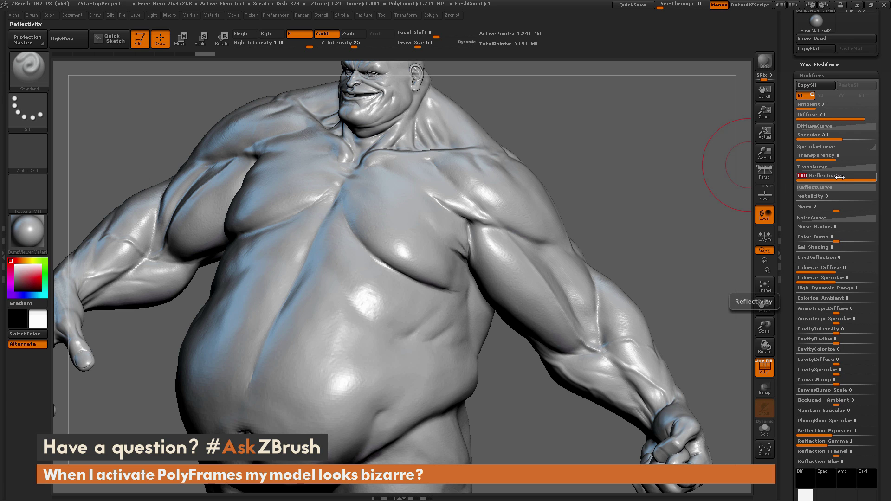
type("0")
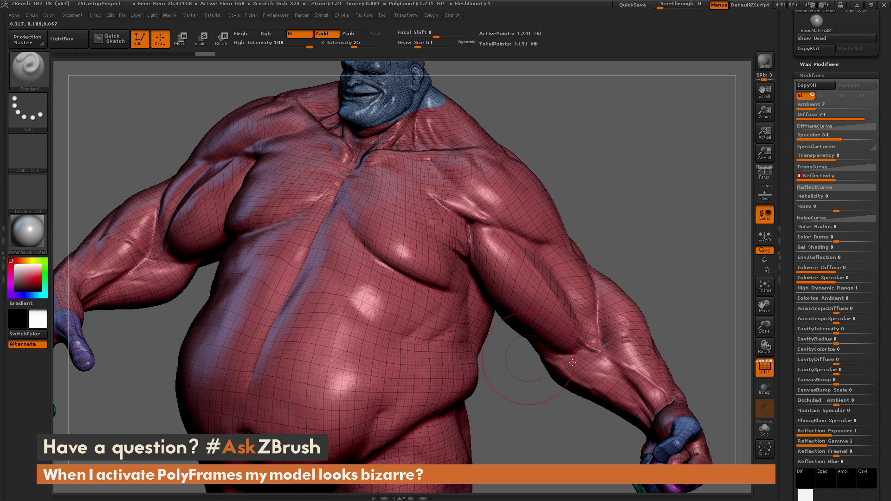
Toggle the PolyFrame wireframe on and off repeatedly to compare the shading
left_click(765, 369)
left_click(765, 369)
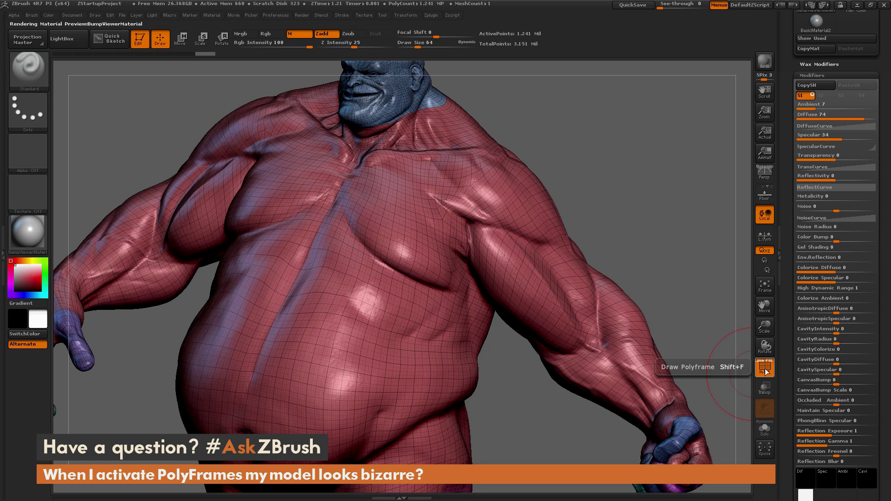
left_click(765, 369)
left_click(765, 369)
left_click(765, 369)
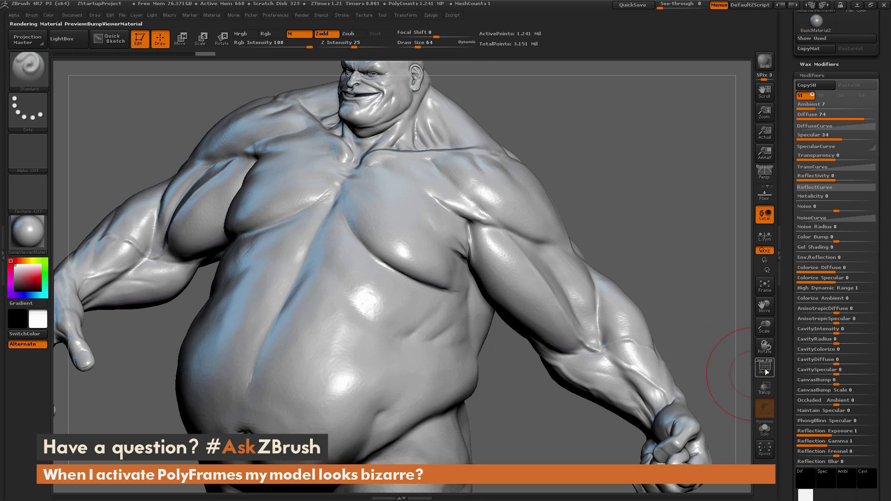
left_click_drag(831, 239, 833, 239)
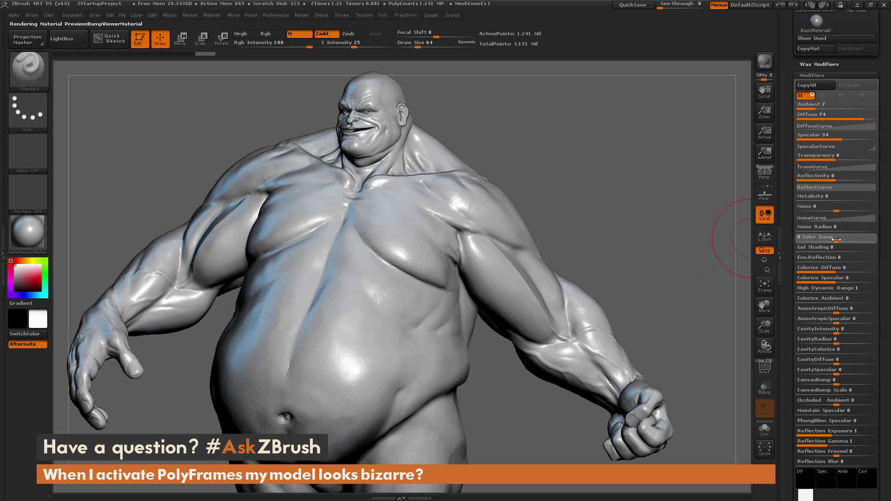
Show PolyFrame, inspect the character from side and front, then hide the wireframe
left_click(765, 368)
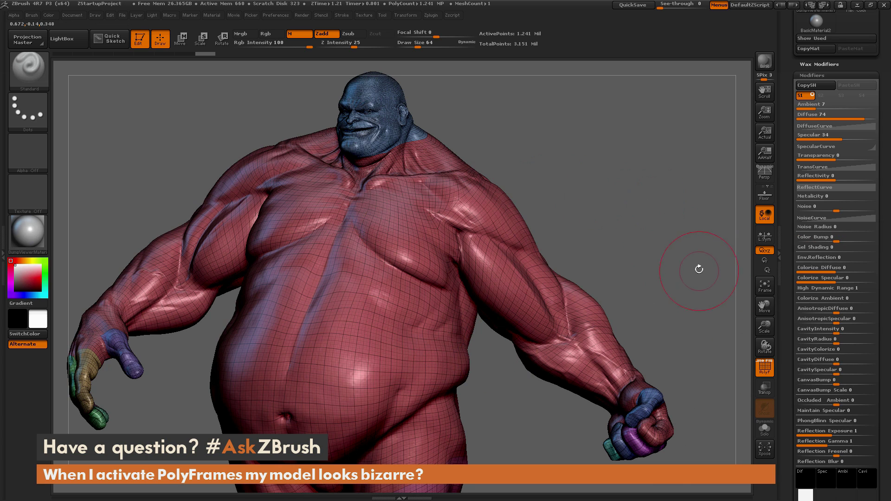
mouse_move(701, 265)
left_mouse_down()
mouse_move(669, 277)
mouse_move(678, 278)
left_mouse_up()
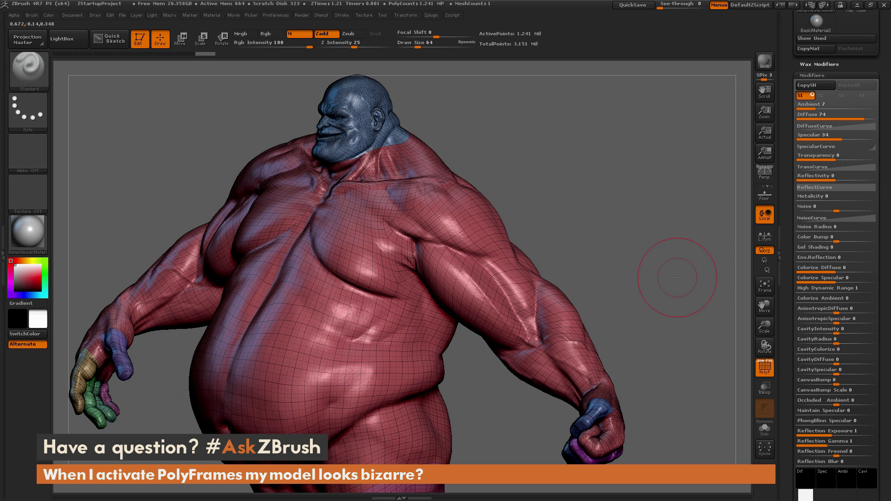
left_click_drag(637, 199, 647, 221)
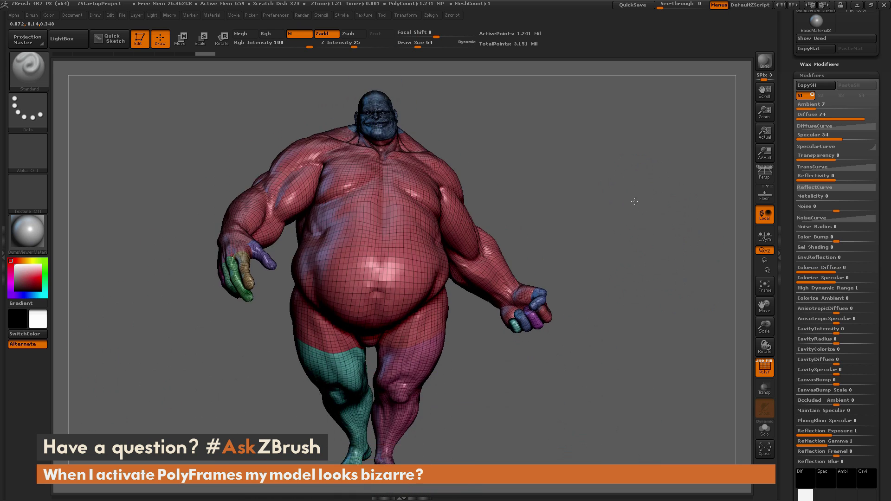
left_click(764, 367)
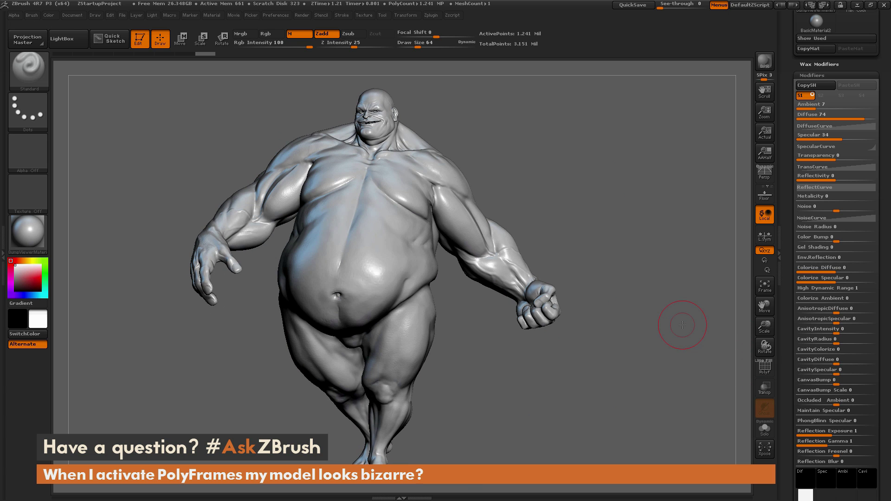